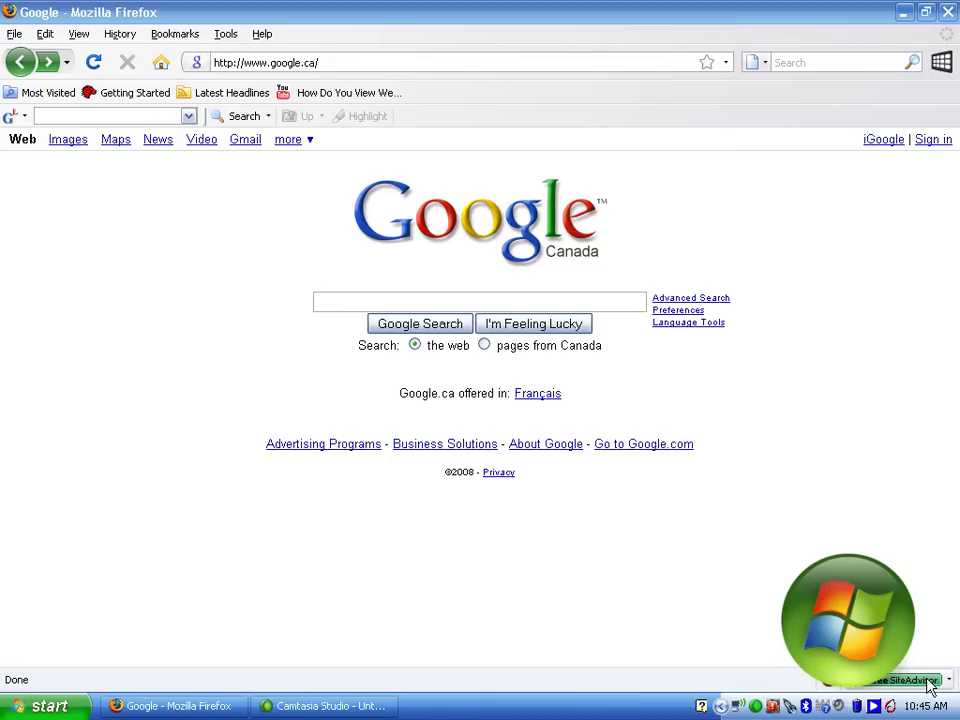
# - Search Google for 'alienware themes' and open the Alienware AlienGUIse Theme Manager result
pyautogui.click(414, 297)
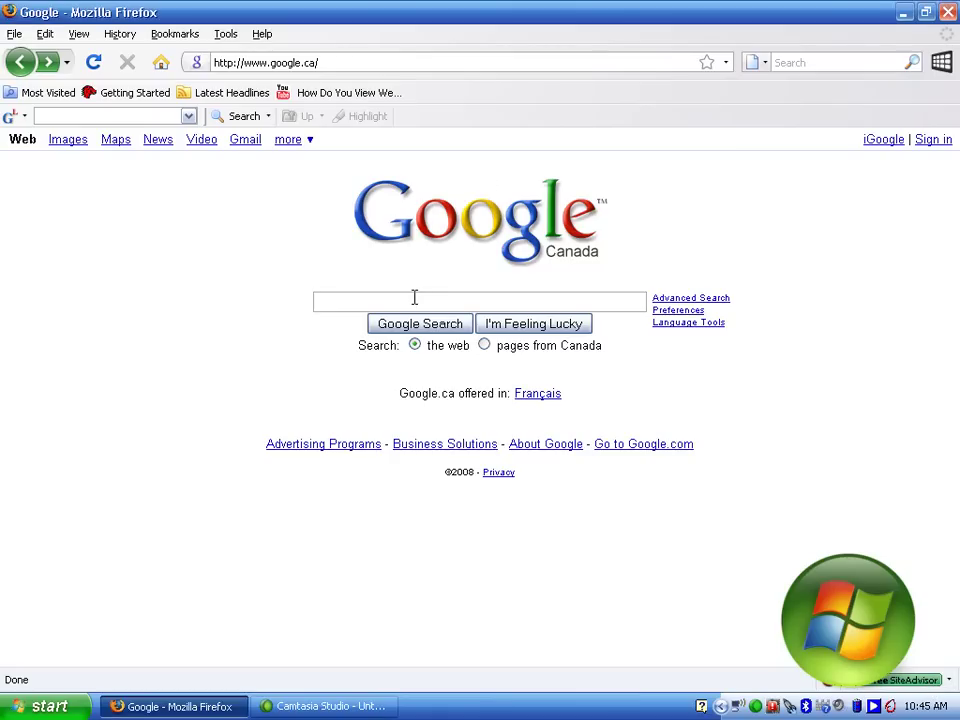
pyautogui.write('aien')
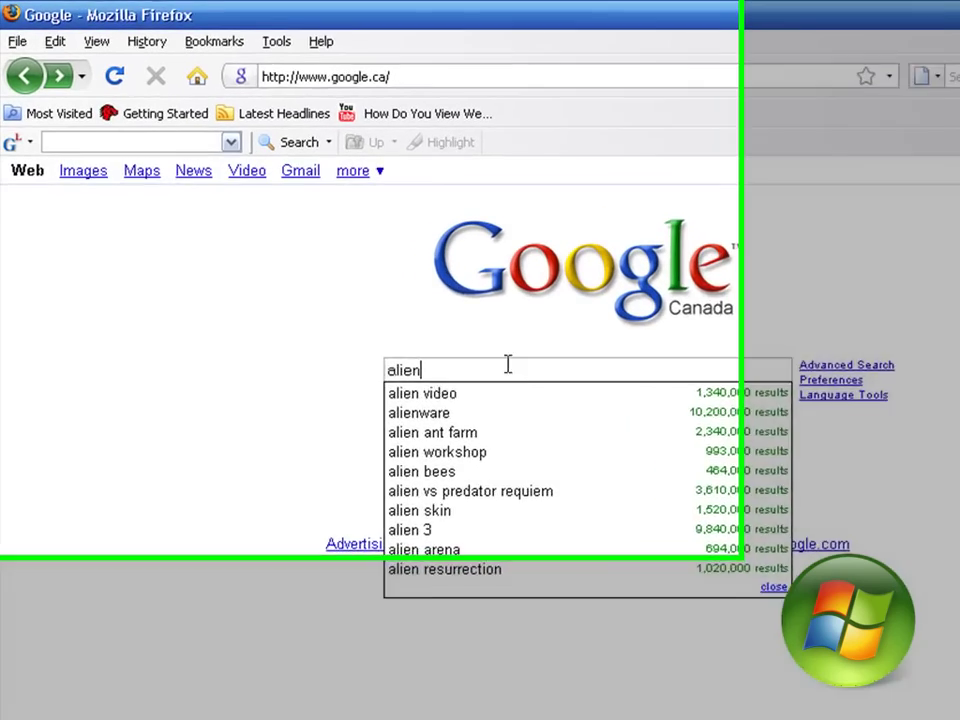
pyautogui.write('ware thee')
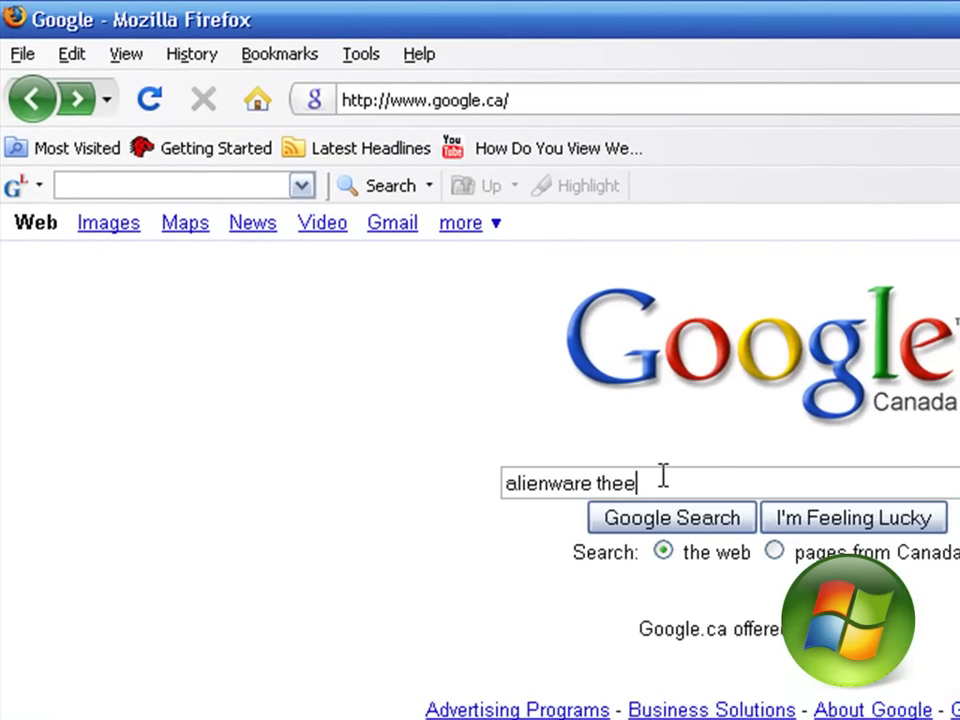
pyautogui.press('BackSpace')
pyautogui.write('mes')
pyautogui.press('Return')
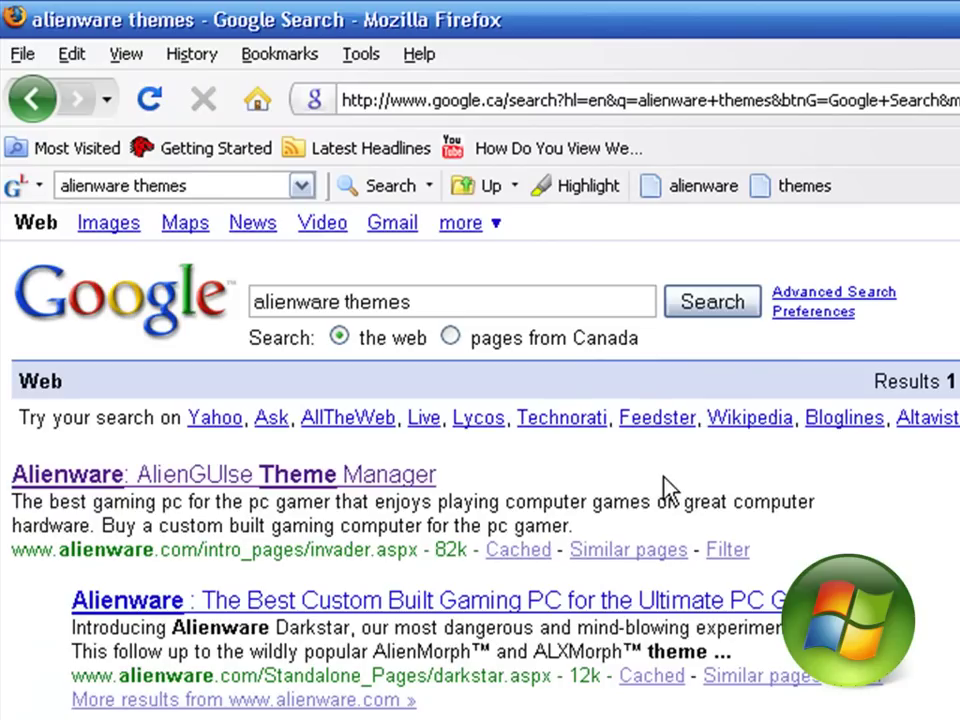
pyautogui.click(336, 490)
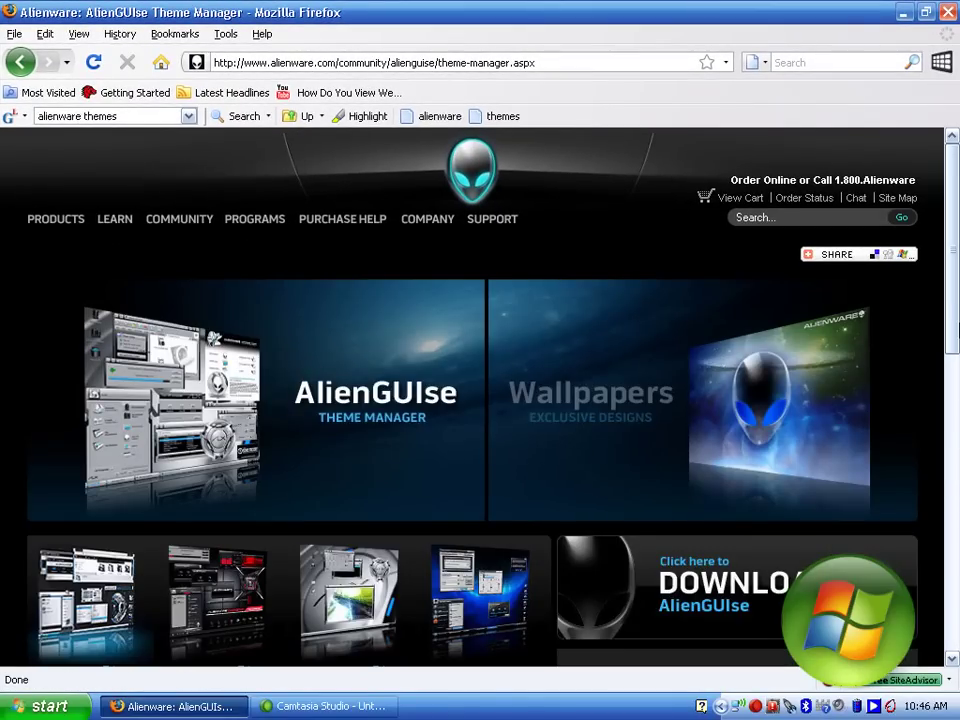
# - Scroll the AlienGUIse page to the theme thumbnails and Download banner, then open Firefox's Tools menu
pyautogui.scroll(-2, 948, 321)
pyautogui.scroll(-1, 950, 342)
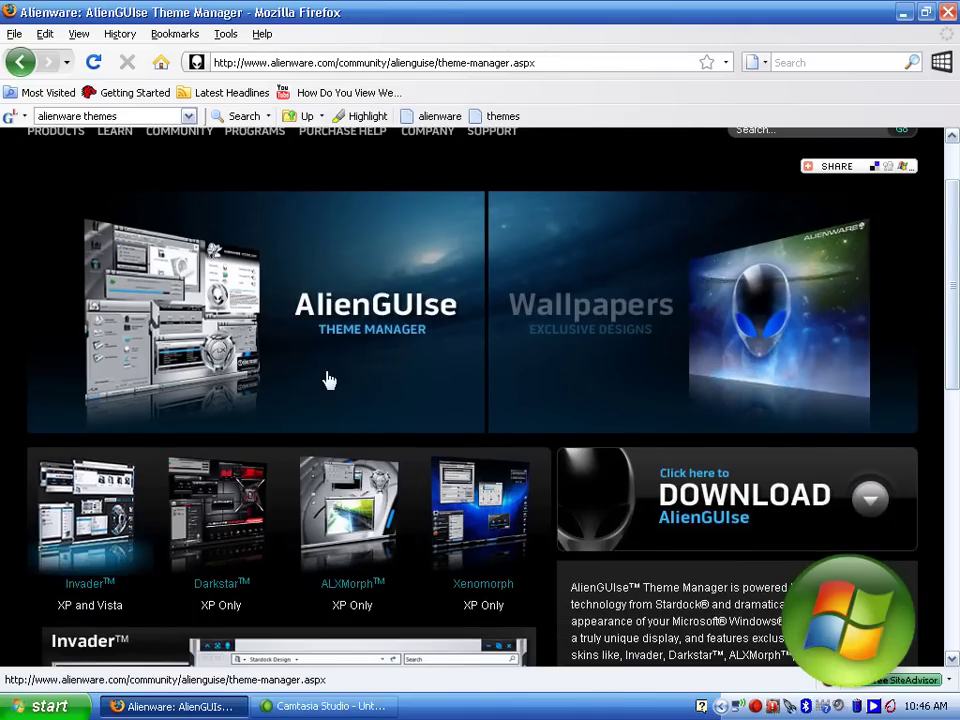
pyautogui.click(224, 35)
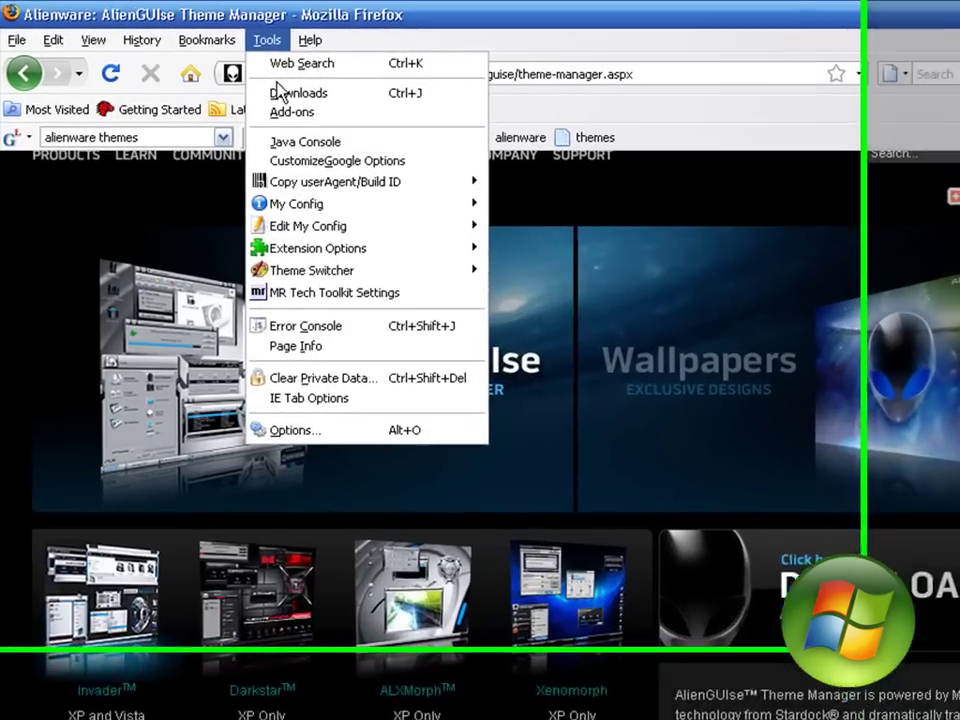
# - Run the downloaded Xenomorph_slim.exe installer from Firefox's Downloads list, then close the list
pyautogui.click(245, 79)
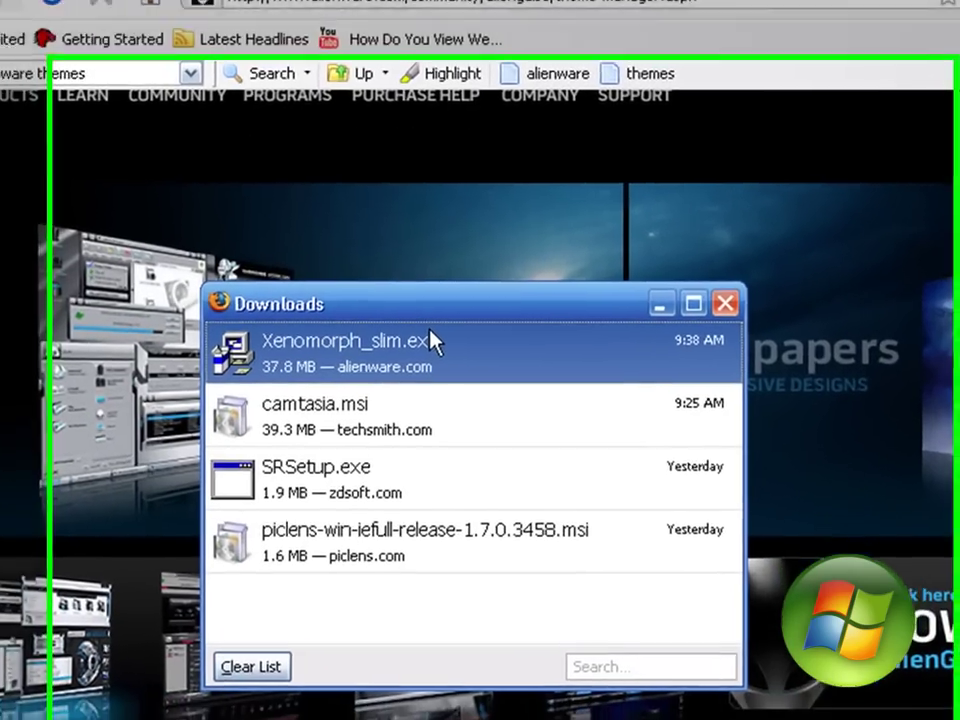
pyautogui.doubleClick(430, 340)
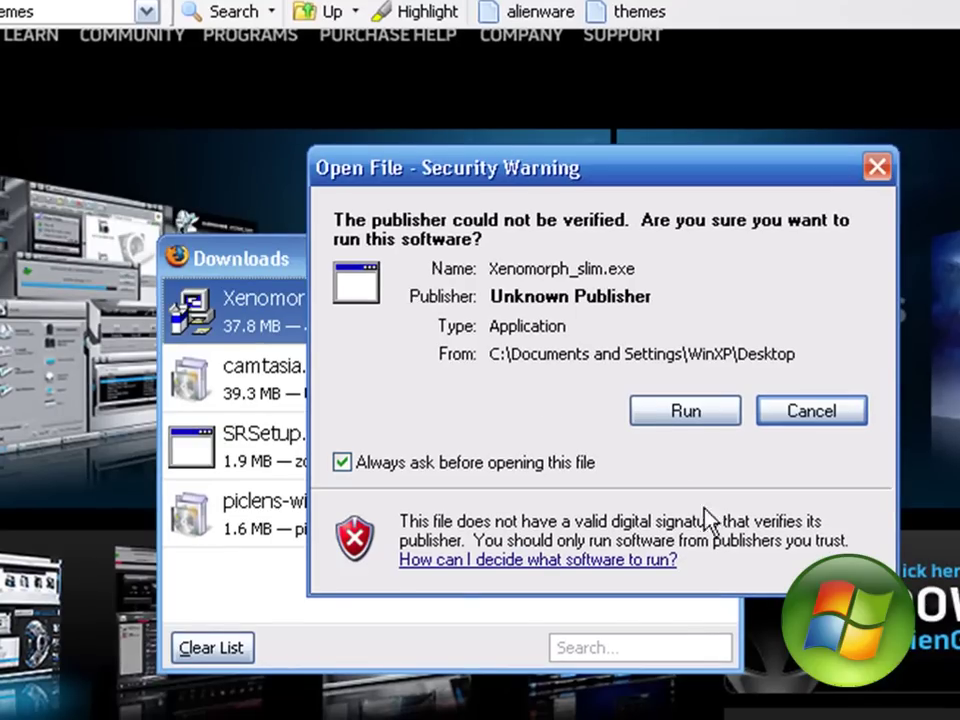
pyautogui.click(665, 432)
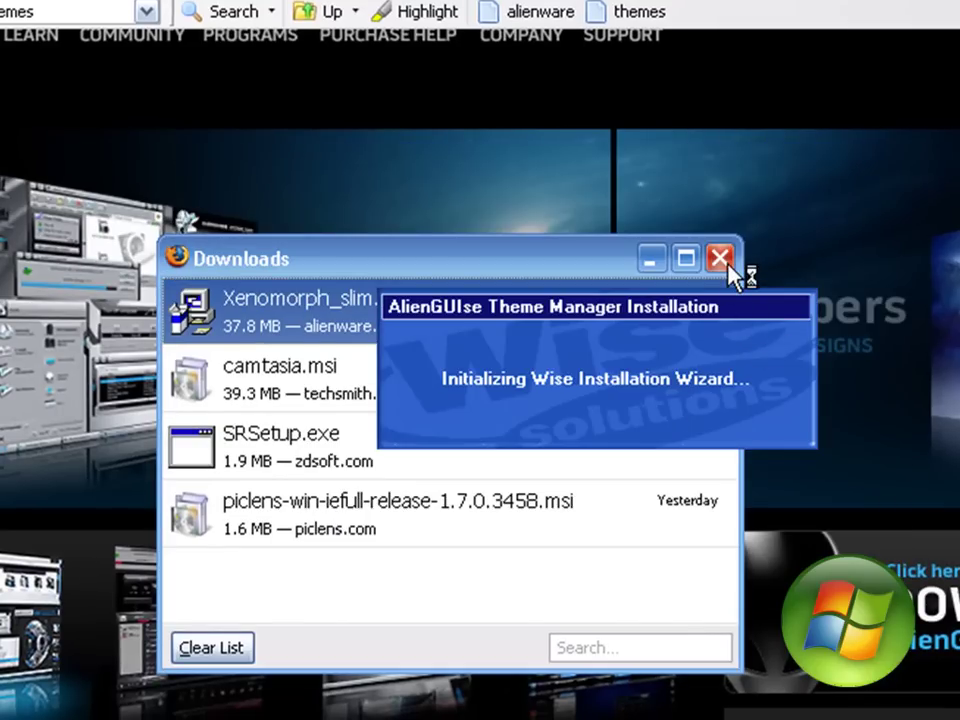
pyautogui.click(729, 267)
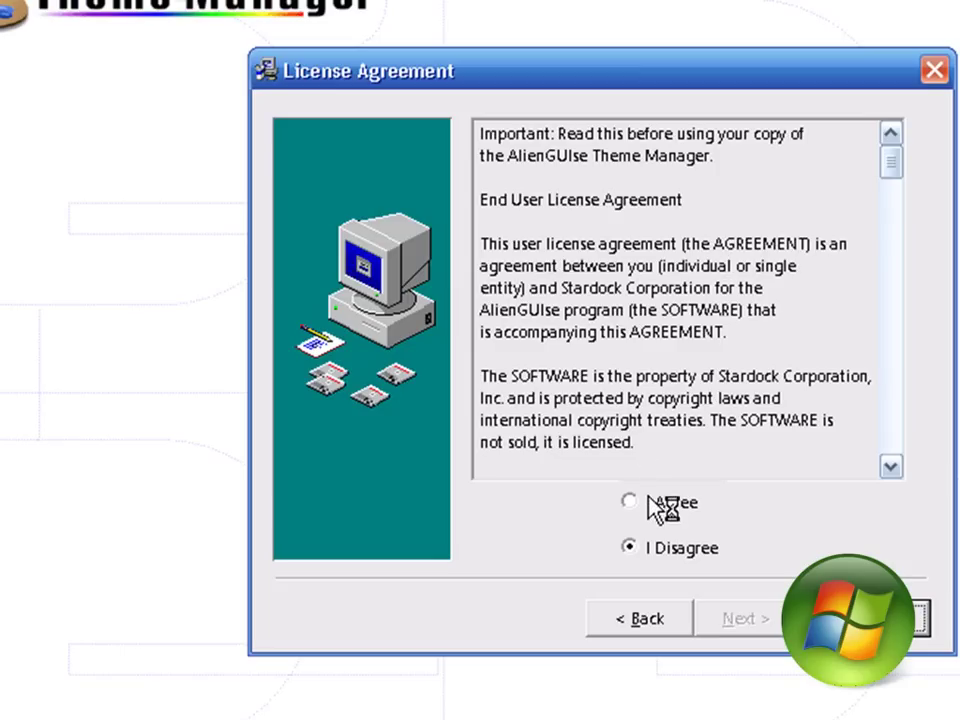
# - Accept the license and start installing AlienGUIse to the default location
pyautogui.click(650, 503)
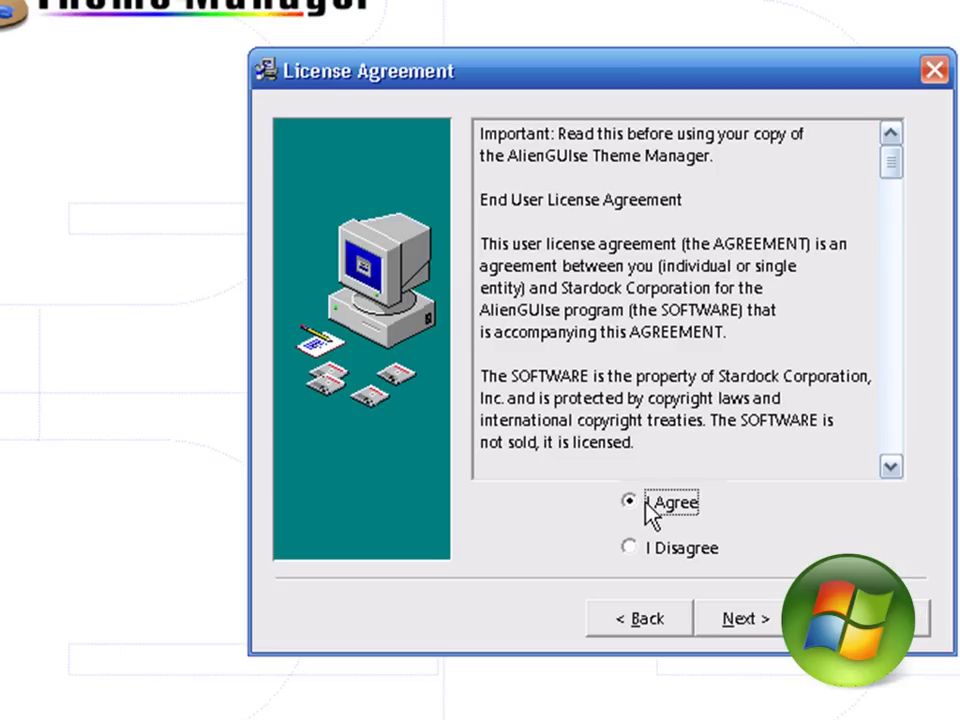
pyautogui.click(746, 620)
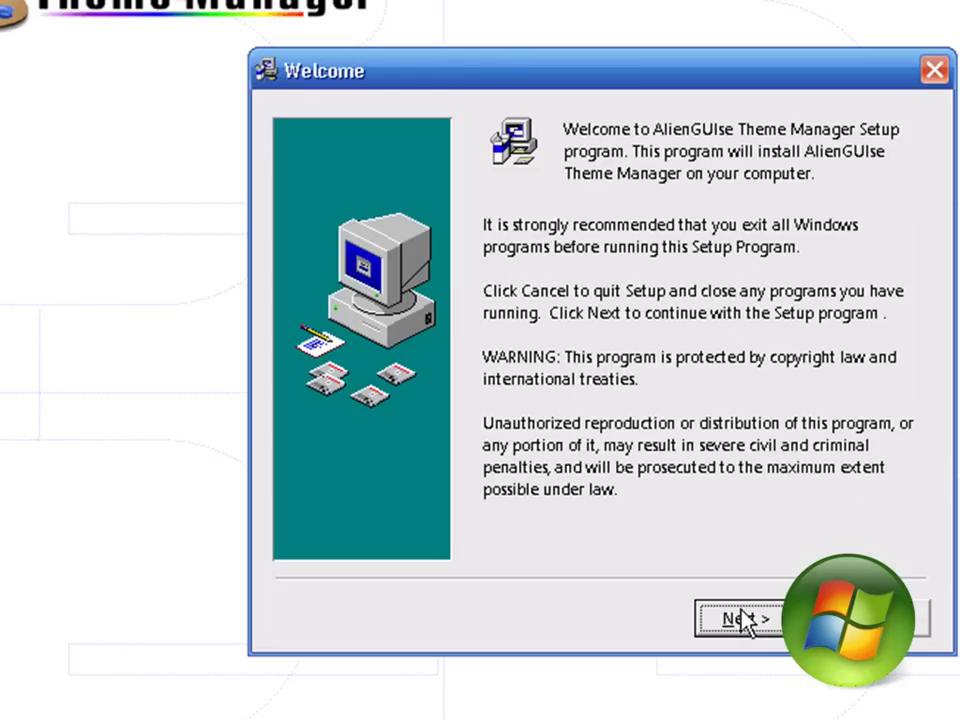
pyautogui.click(746, 620)
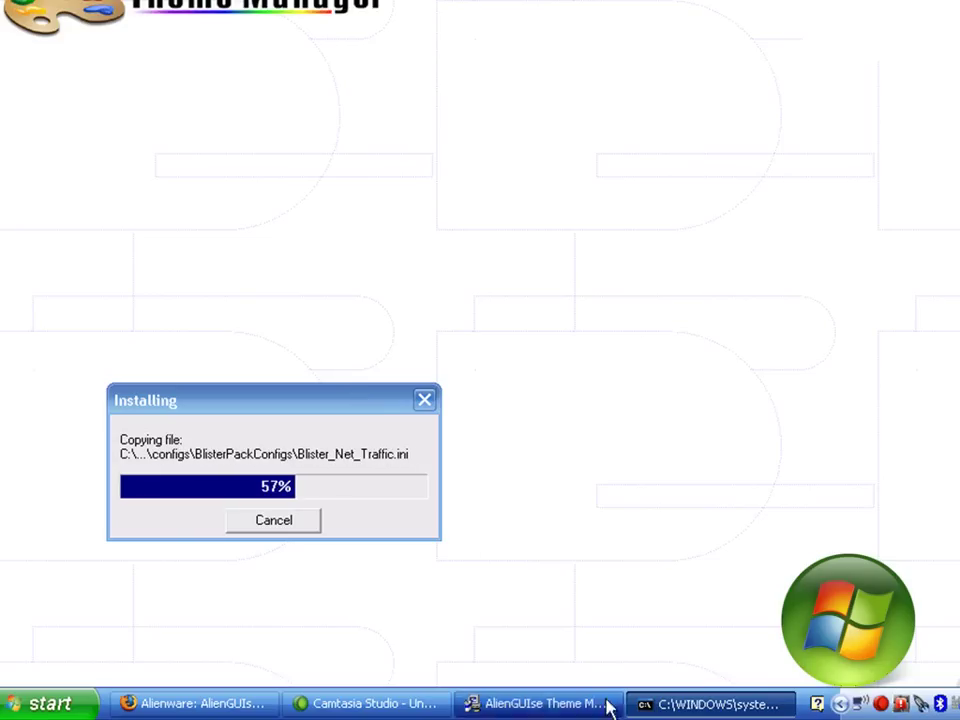
# - Keep the cacls console window minimized while the installer copies its files
pyautogui.click(638, 706)
pyautogui.click(638, 706)
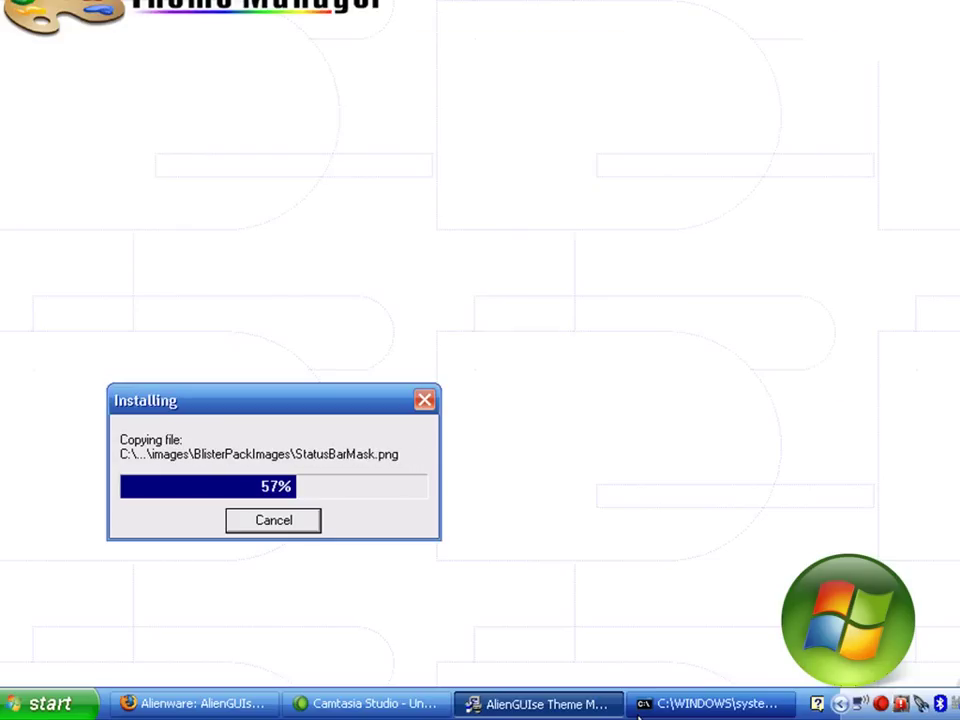
pyautogui.click(637, 706)
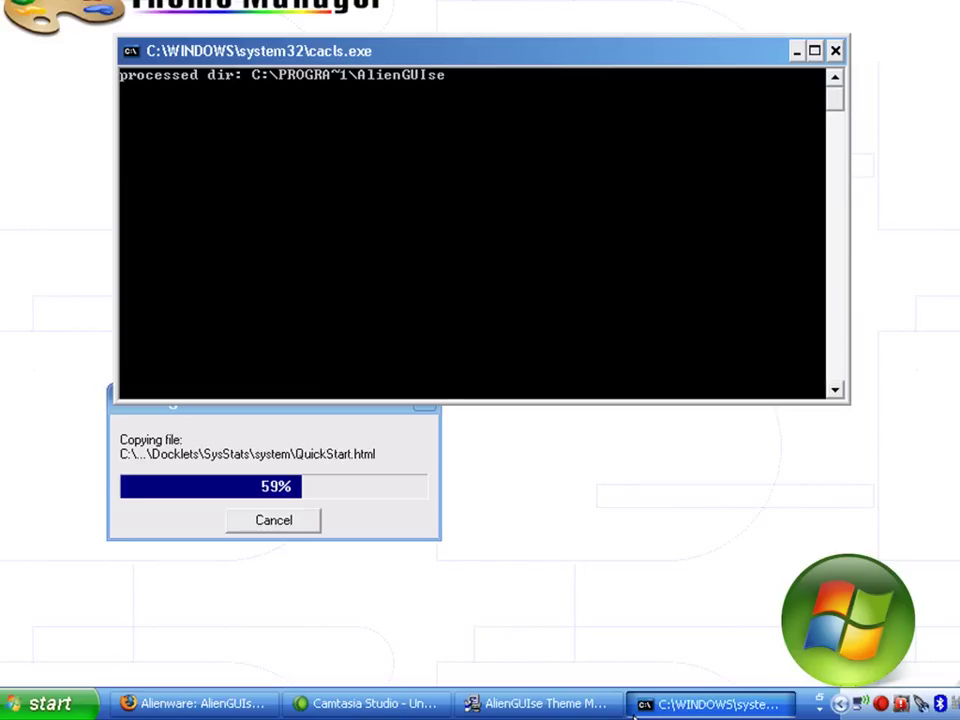
pyautogui.click(637, 706)
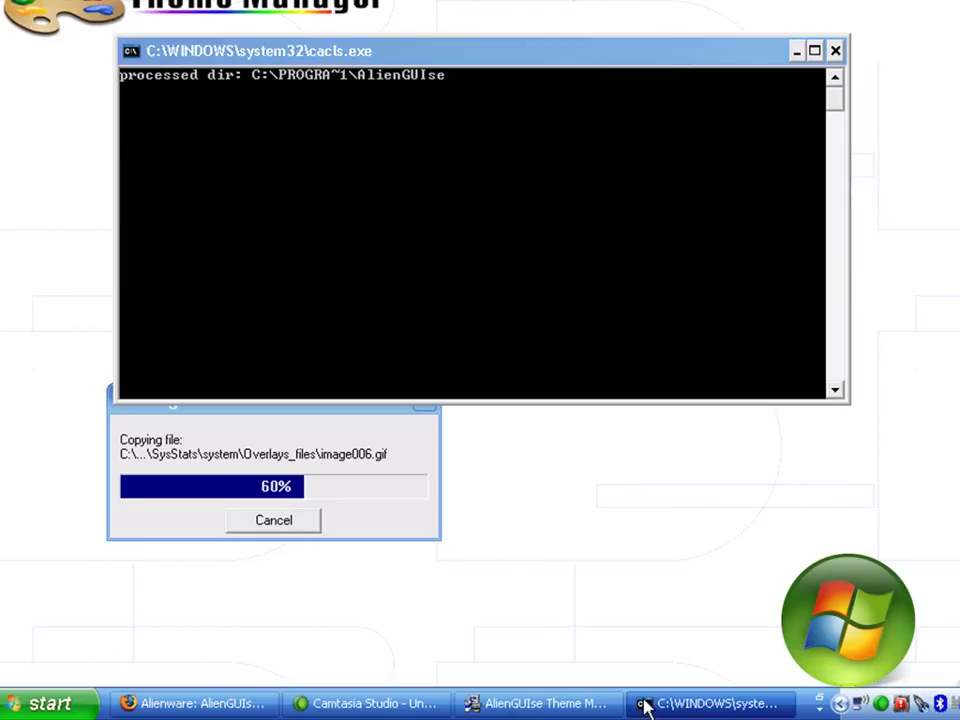
pyautogui.click(640, 704)
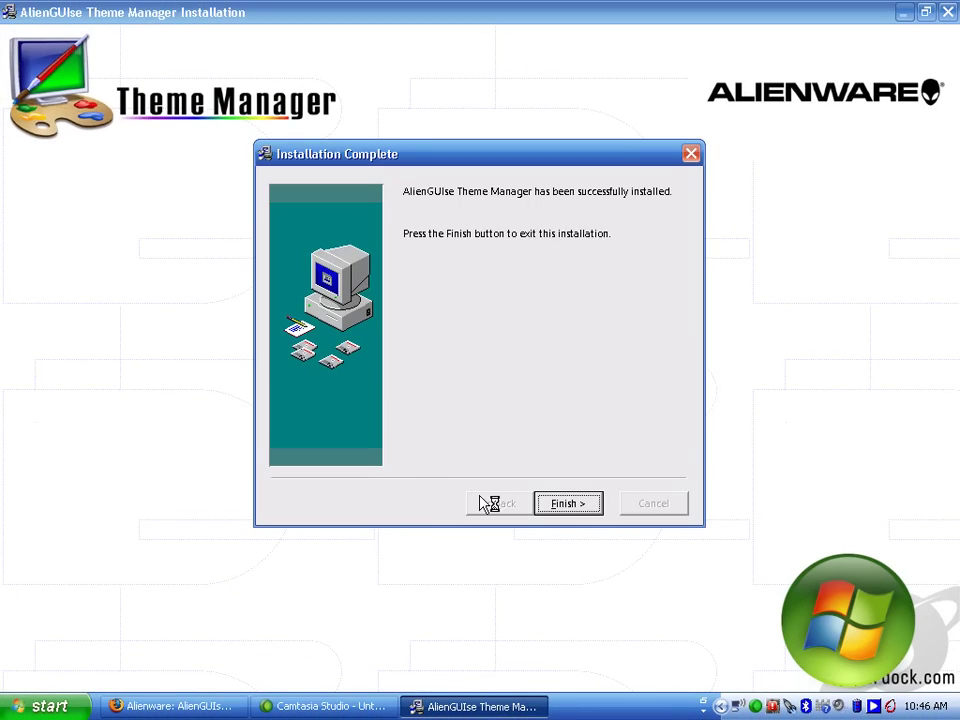
# - Exit the finished installer and launch AlienGUIse Theme Manager from its desktop shortcut
pyautogui.click(558, 508)
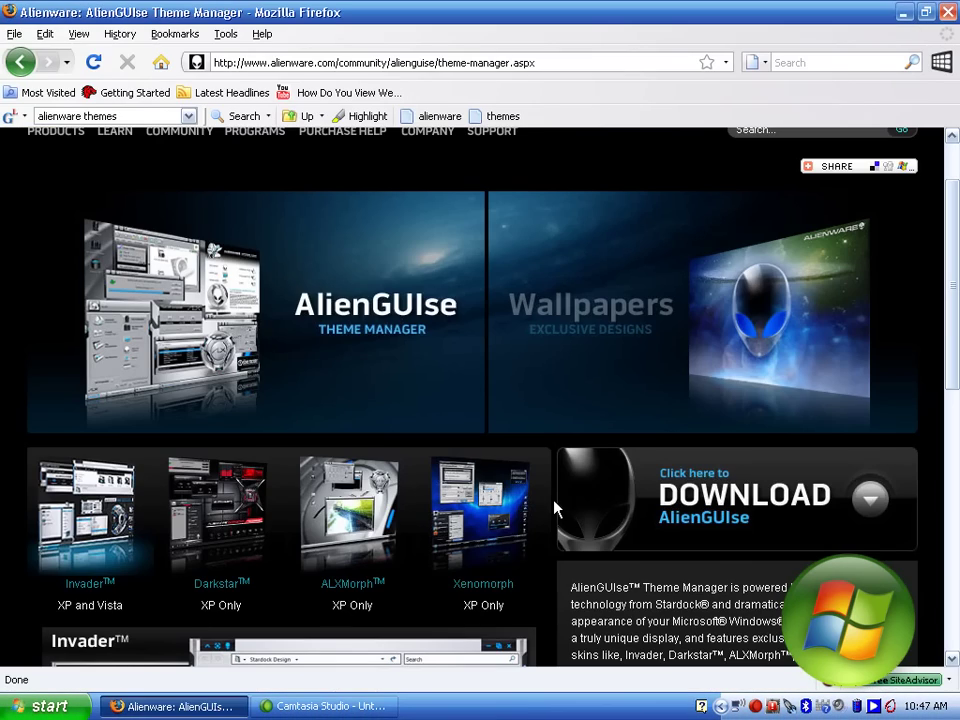
pyautogui.click(198, 714)
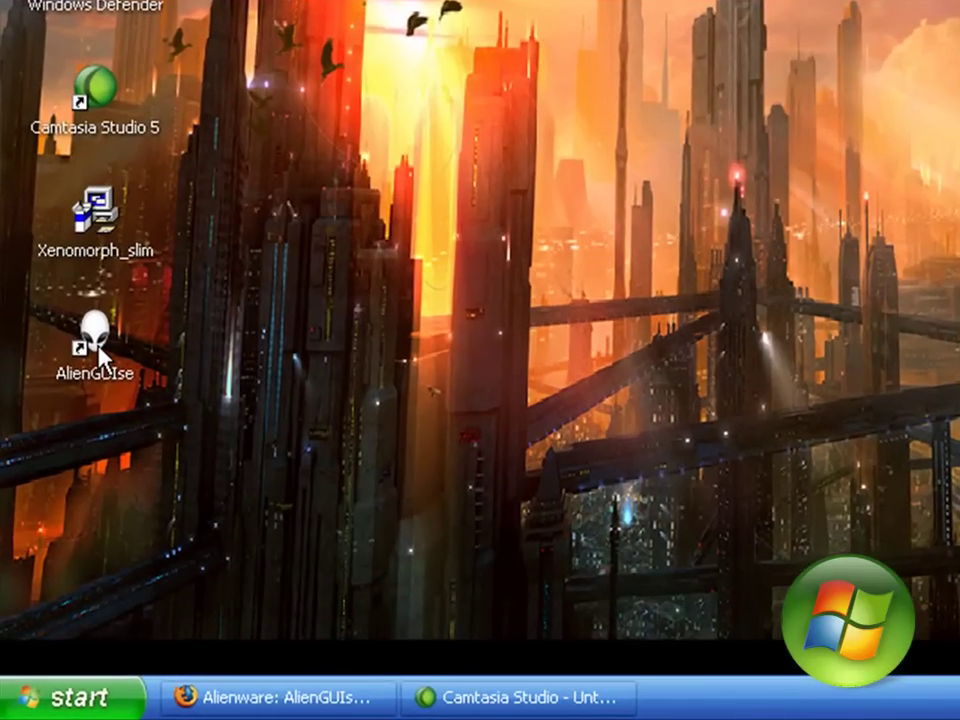
pyautogui.moveTo(94, 335)
pyautogui.doubleClick(98, 347)
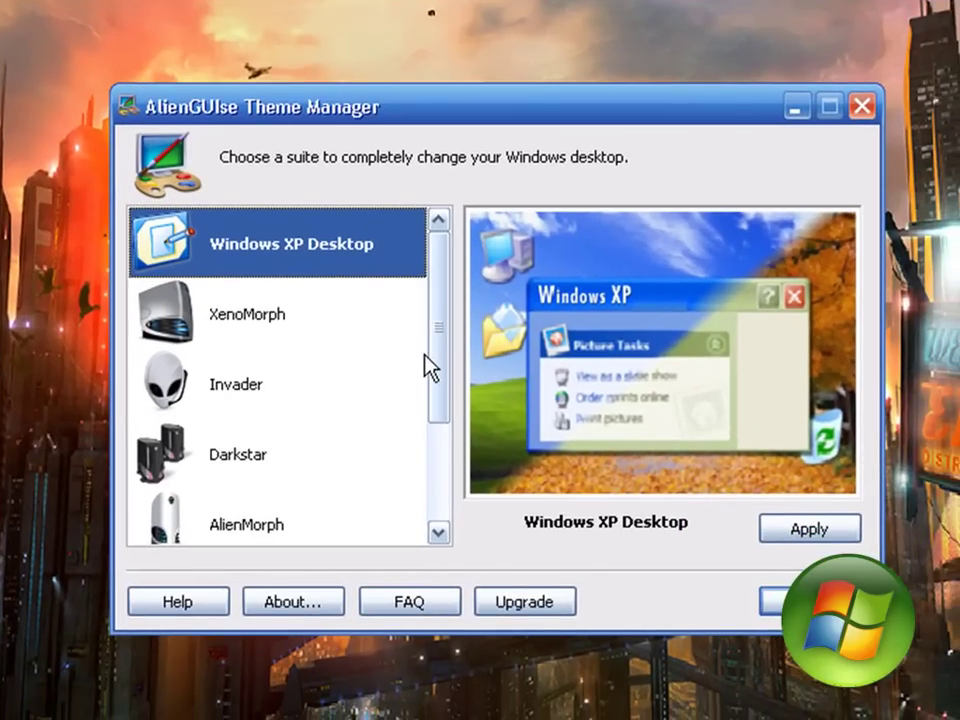
# - Preview the Invader, Darkstar, AlienMorph and ALXMorph suites, ending with XenoMorph selected
pyautogui.click(358, 312)
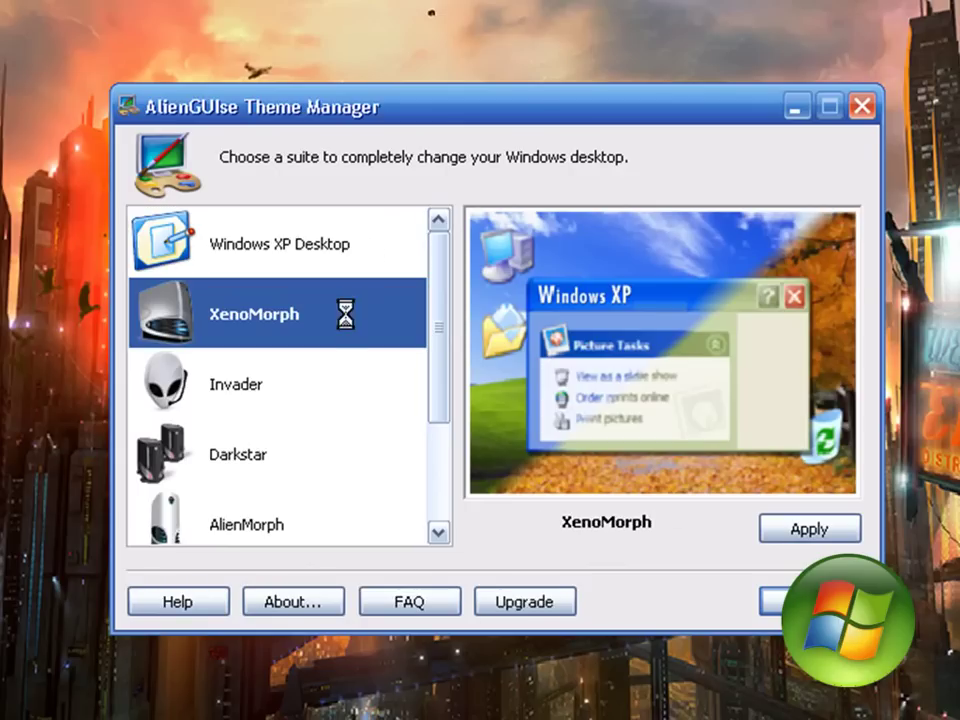
pyautogui.click(318, 380)
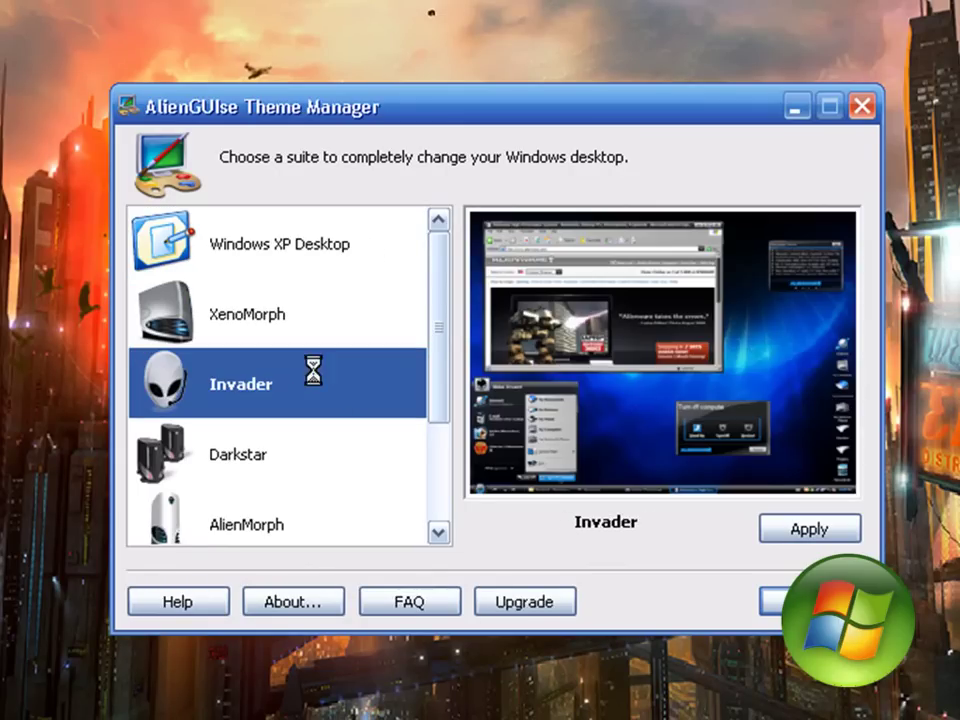
pyautogui.moveTo(439, 358); pyautogui.dragTo(429, 396)
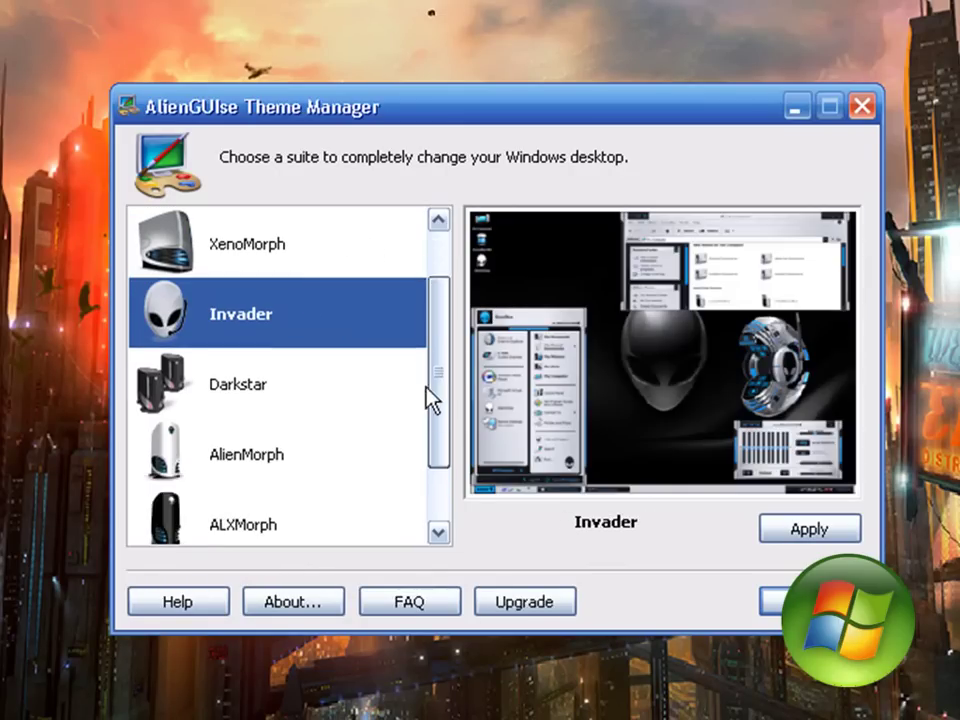
pyautogui.click(383, 373)
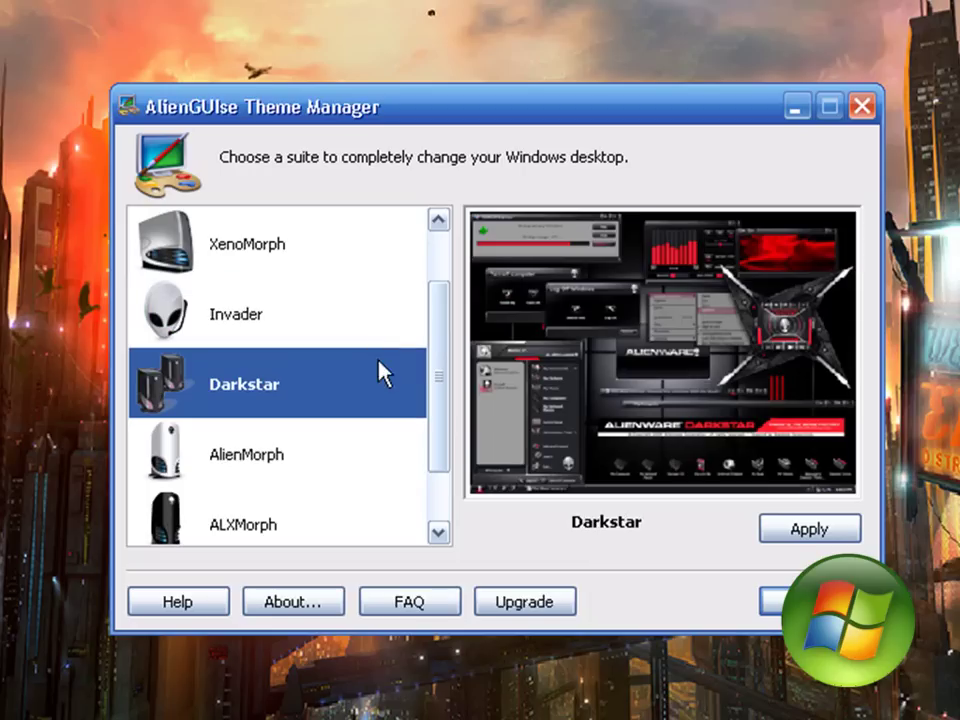
pyautogui.click(374, 447)
pyautogui.moveTo(440, 440); pyautogui.dragTo(428, 470)
pyautogui.click(370, 455)
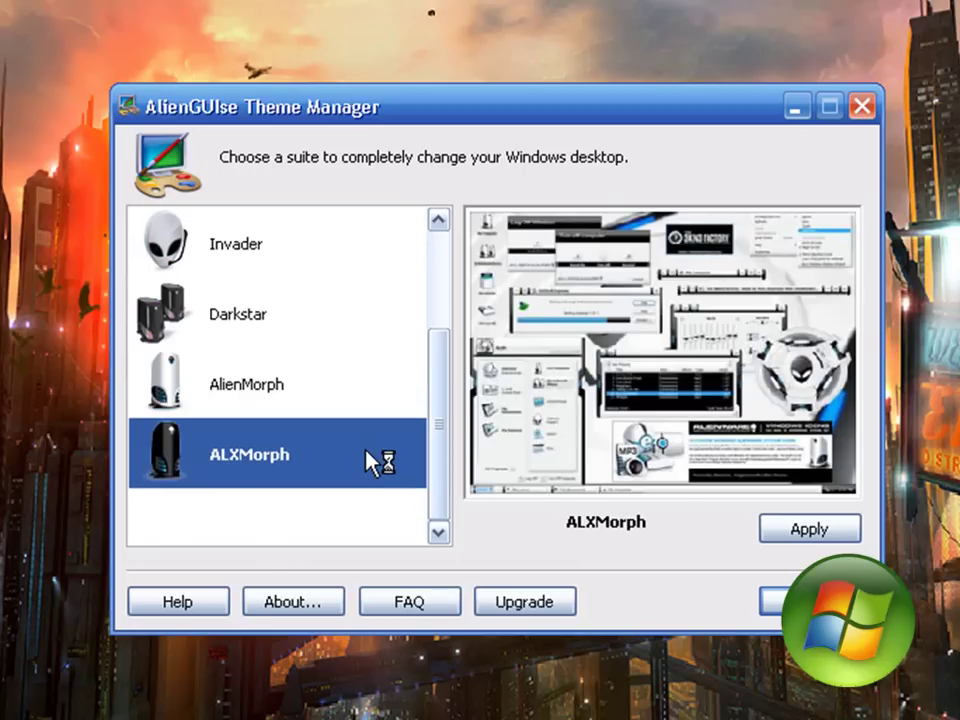
pyautogui.moveTo(452, 458)
pyautogui.mouseDown()
pyautogui.moveTo(465, 386)
pyautogui.moveTo(443, 272)
pyautogui.mouseUp()
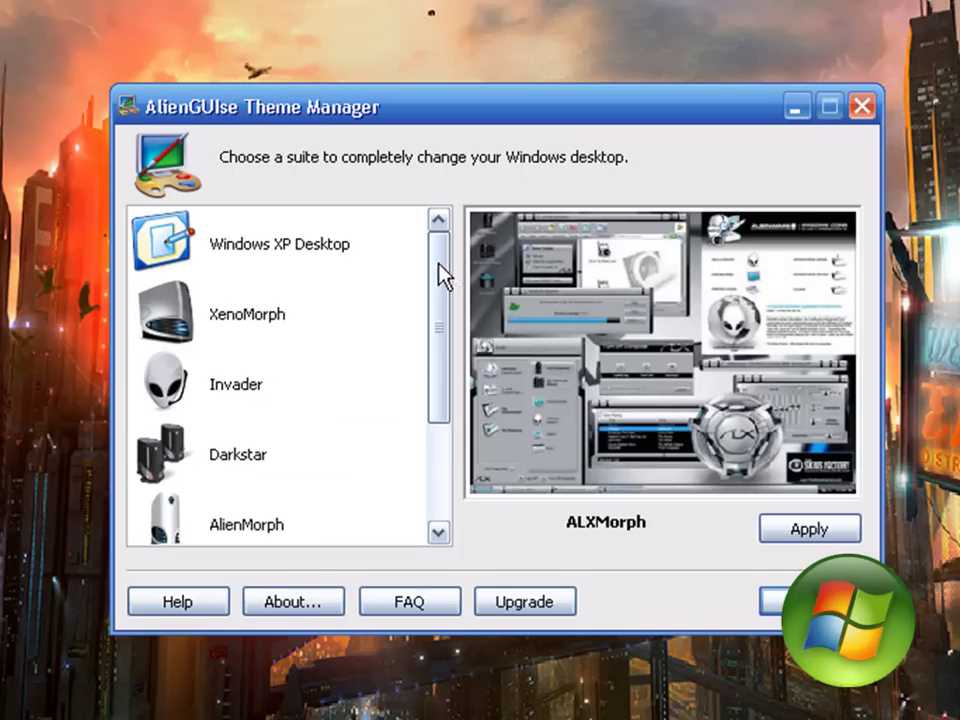
pyautogui.click(362, 305)
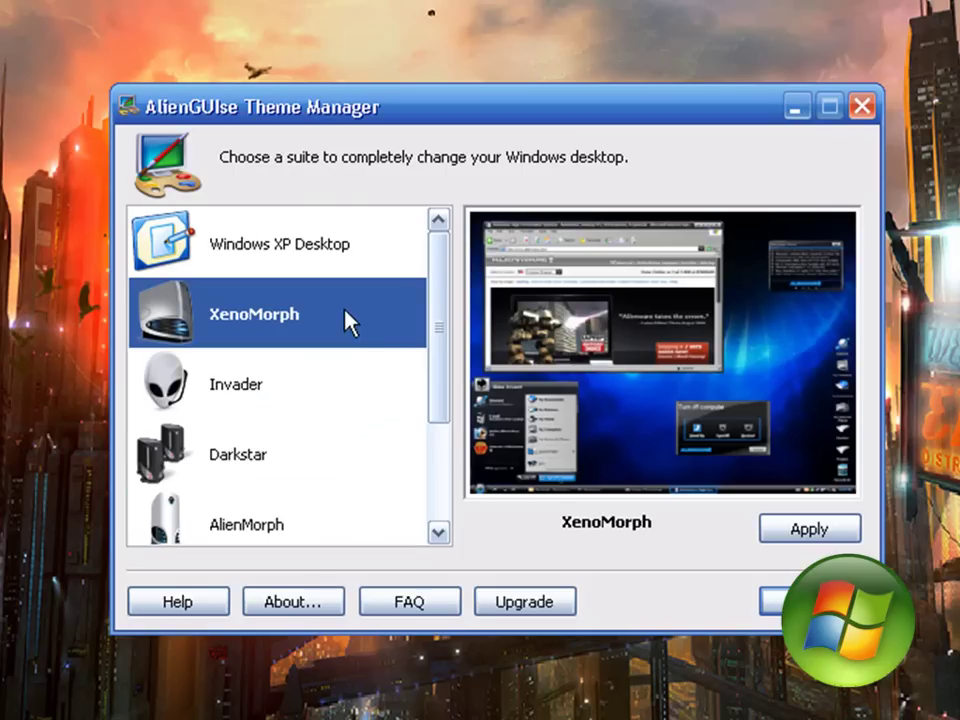
# - Apply the XenoMorph suite and answer Yes to the confirmation
pyautogui.click(824, 529)
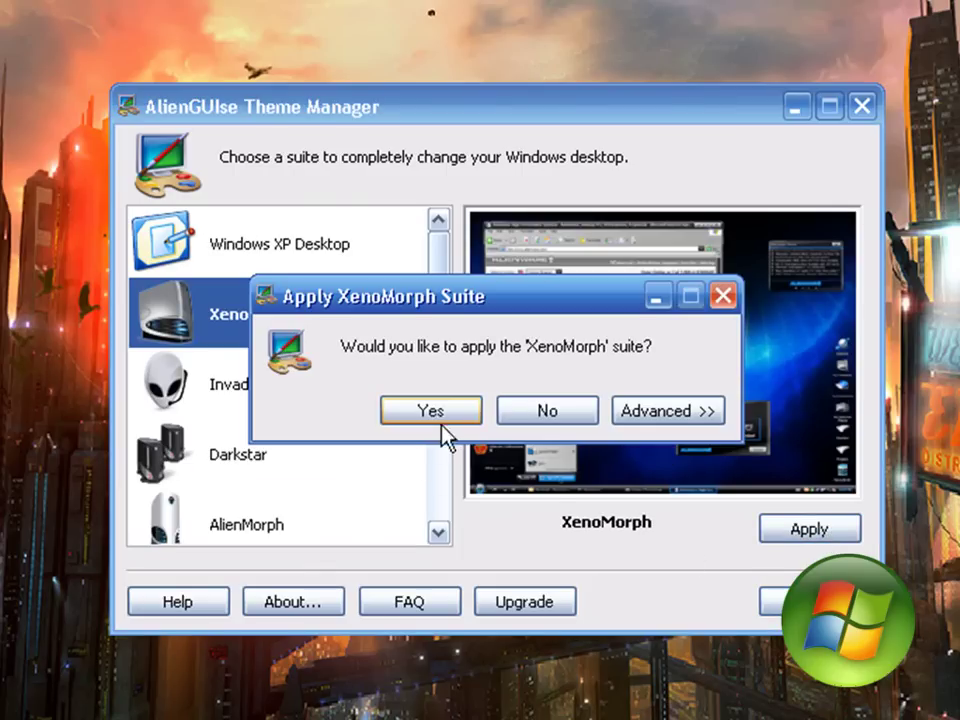
pyautogui.click(443, 410)
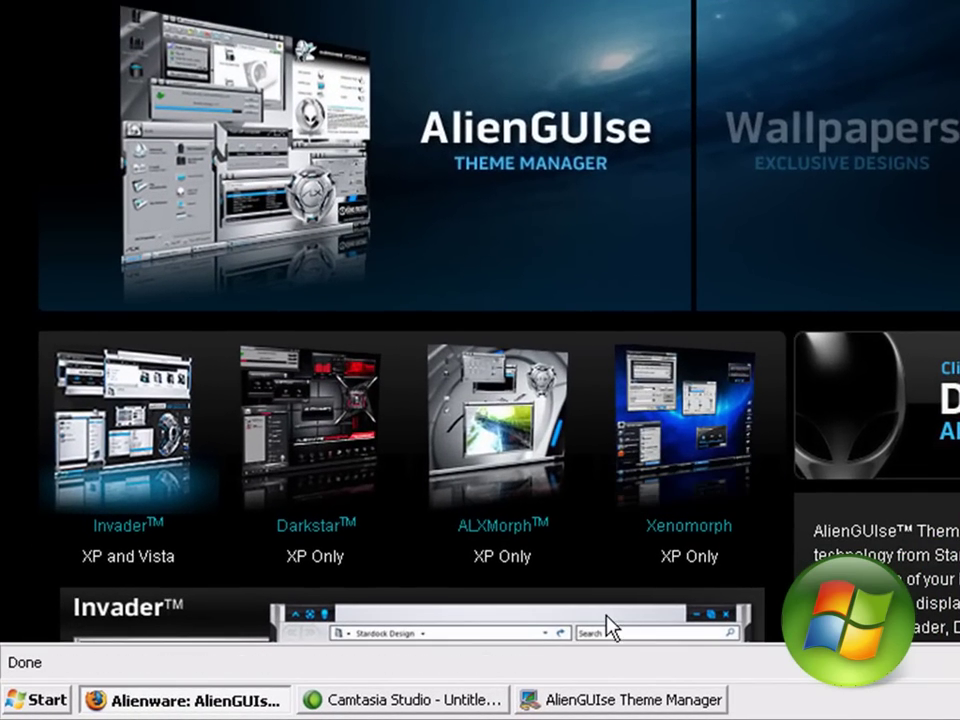
# - Bring the theme manager back and accept the Apply XenoMorph Suite dialog
pyautogui.click(195, 703)
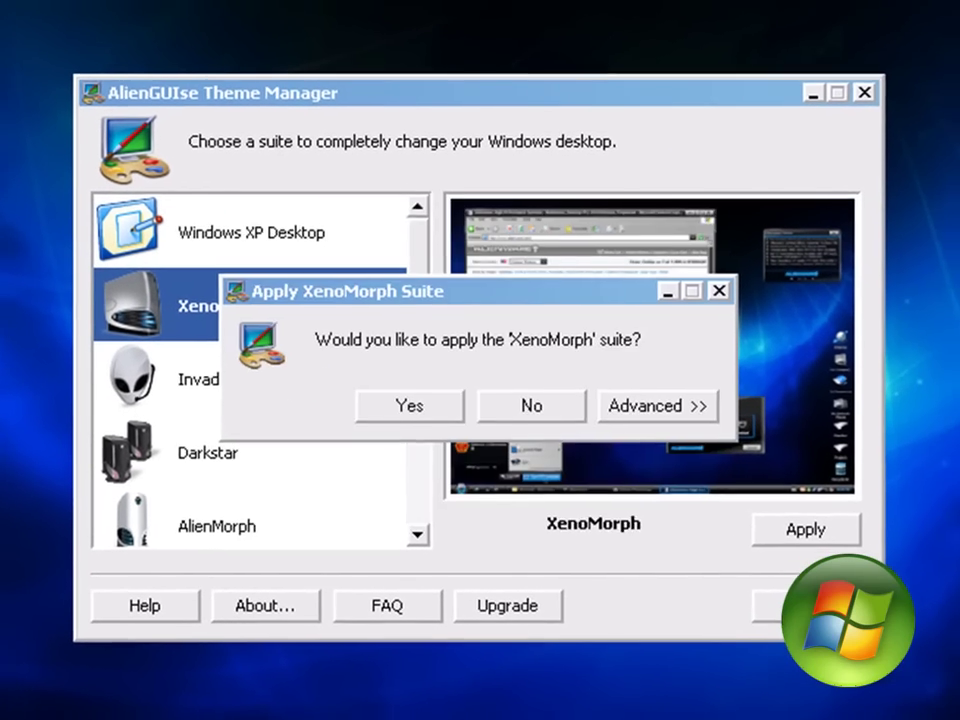
pyautogui.press('Return')
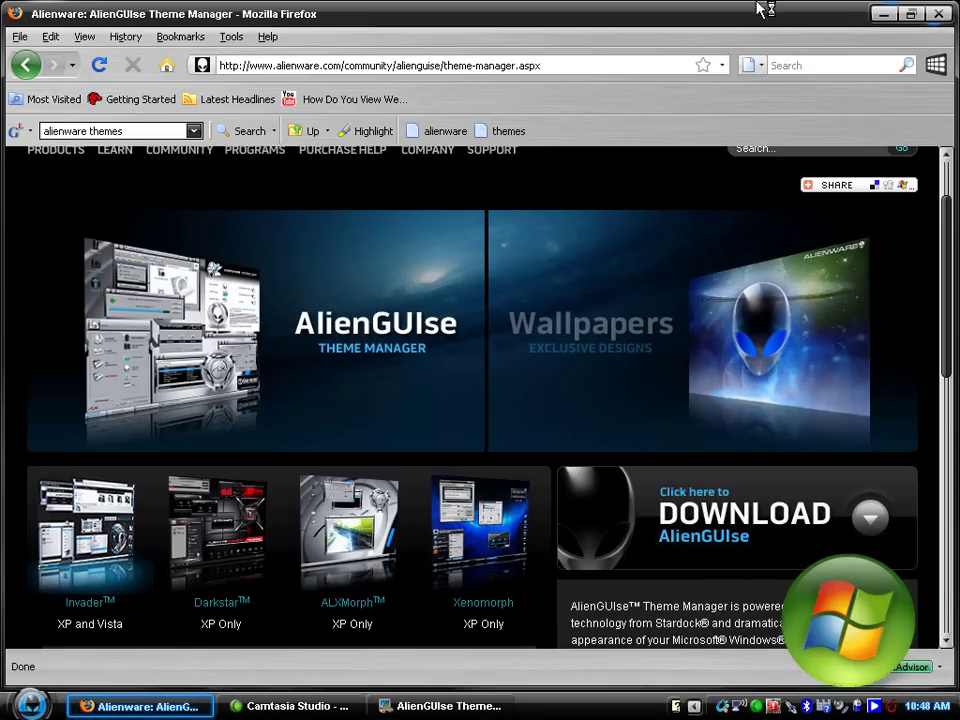
# - Hide Firefox and preview the Invader and Darkstar suites
pyautogui.click(884, 14)
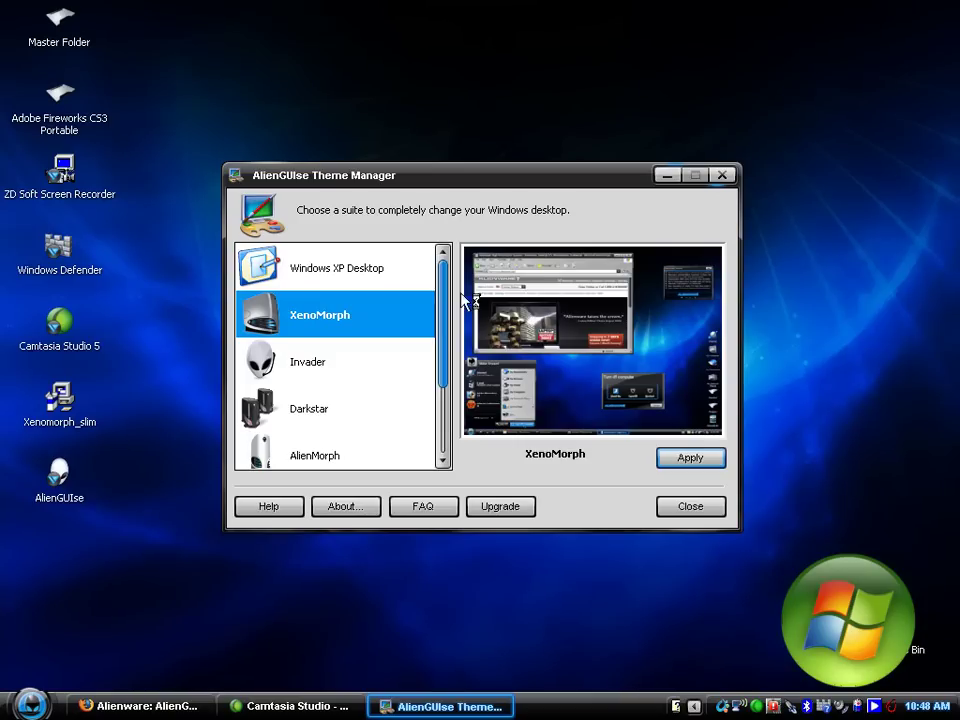
pyautogui.click(368, 360)
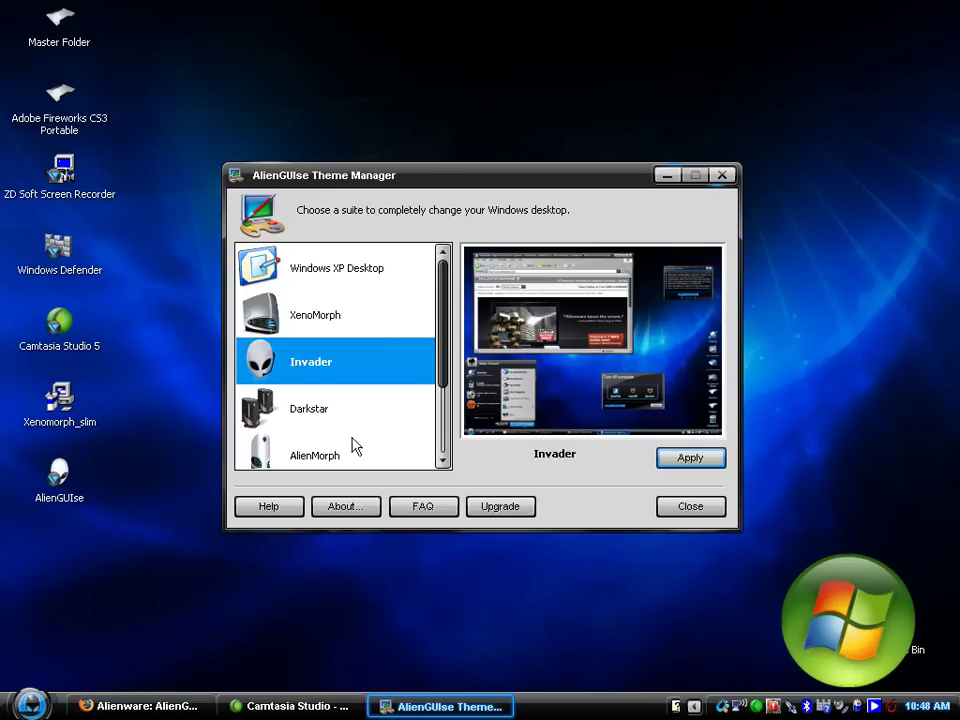
pyautogui.click(330, 415)
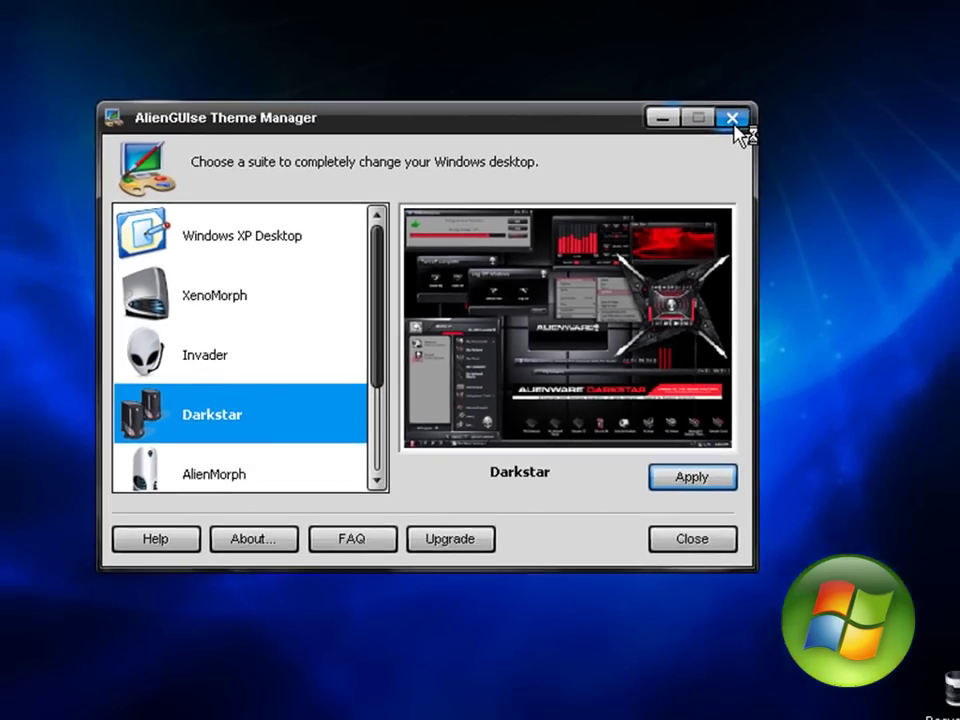
# - Close the Theme Manager, then open the screen recorder's options
pyautogui.click(812, 142)
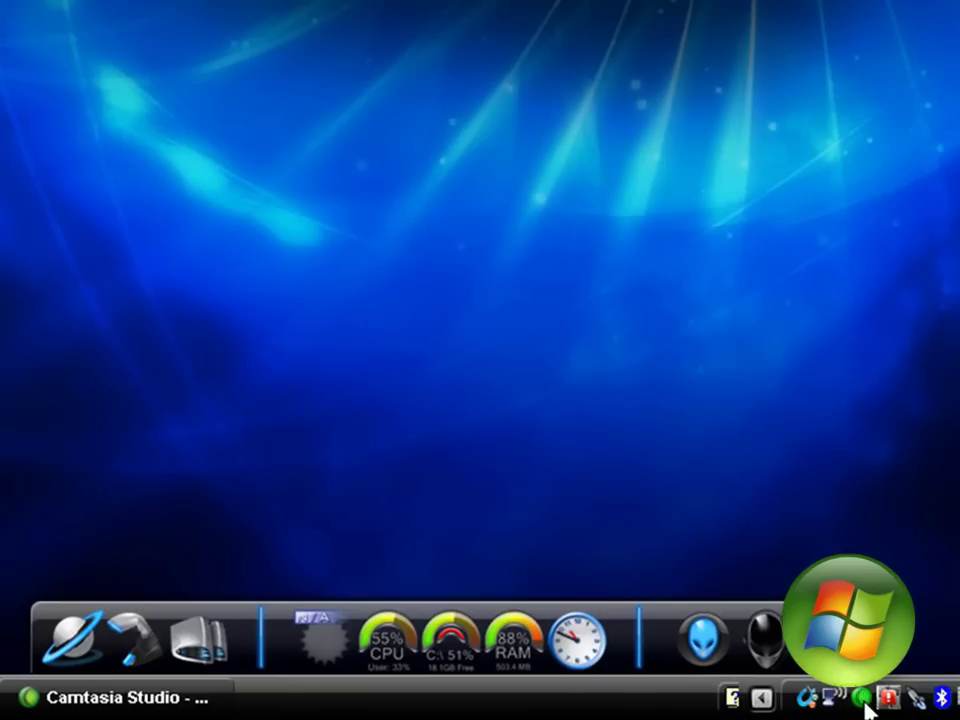
pyautogui.click(862, 698)
pyautogui.rightClick(866, 700)
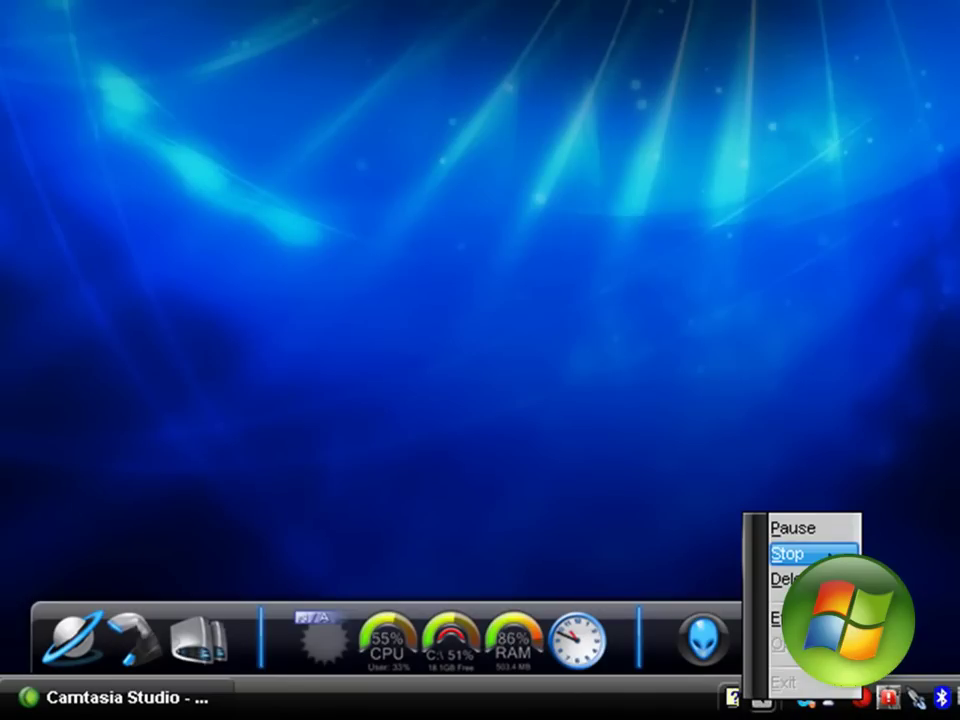